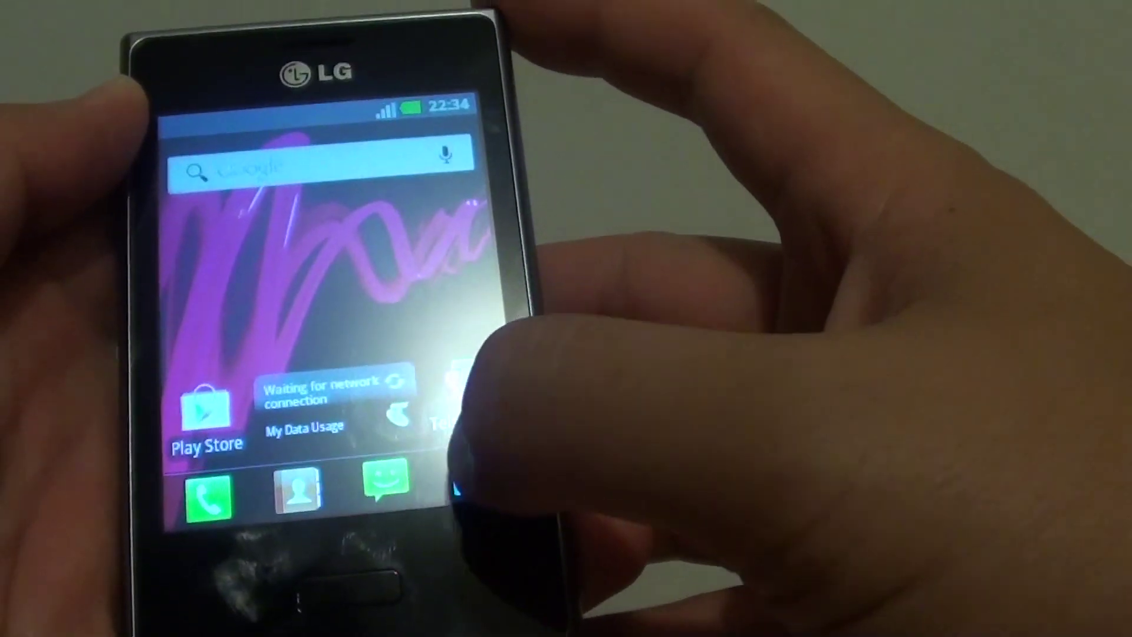
Step: Turn on USB debugging under Settings > Applications > Development on the phone and confirm the prompt
click(477, 453)
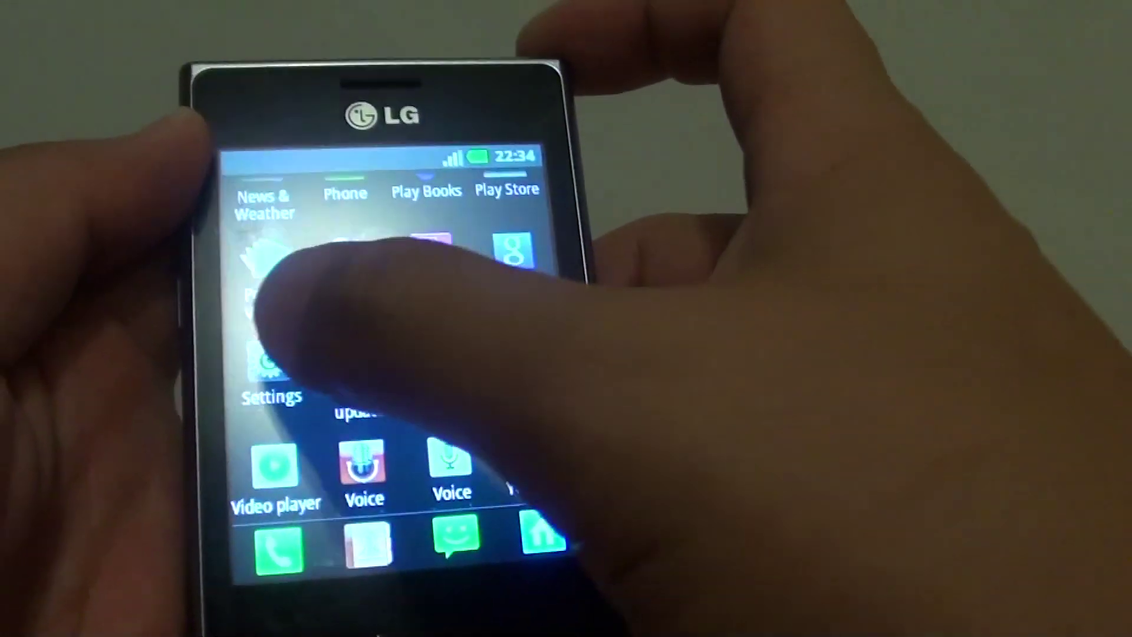
click(210, 321)
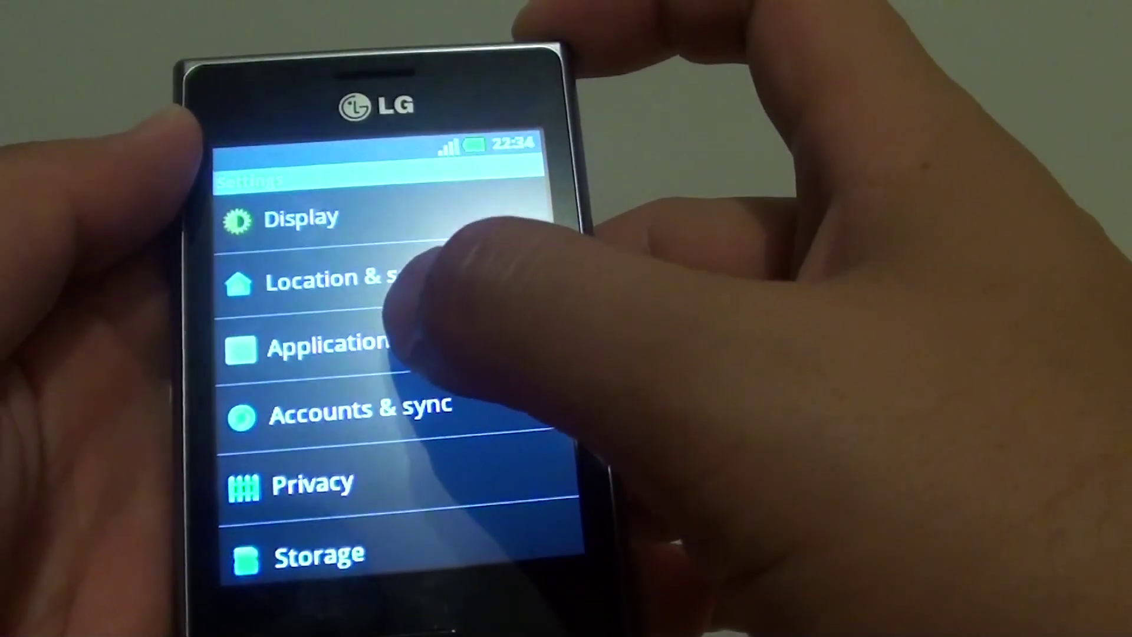
click(354, 336)
drag(502, 253, 519, 148)
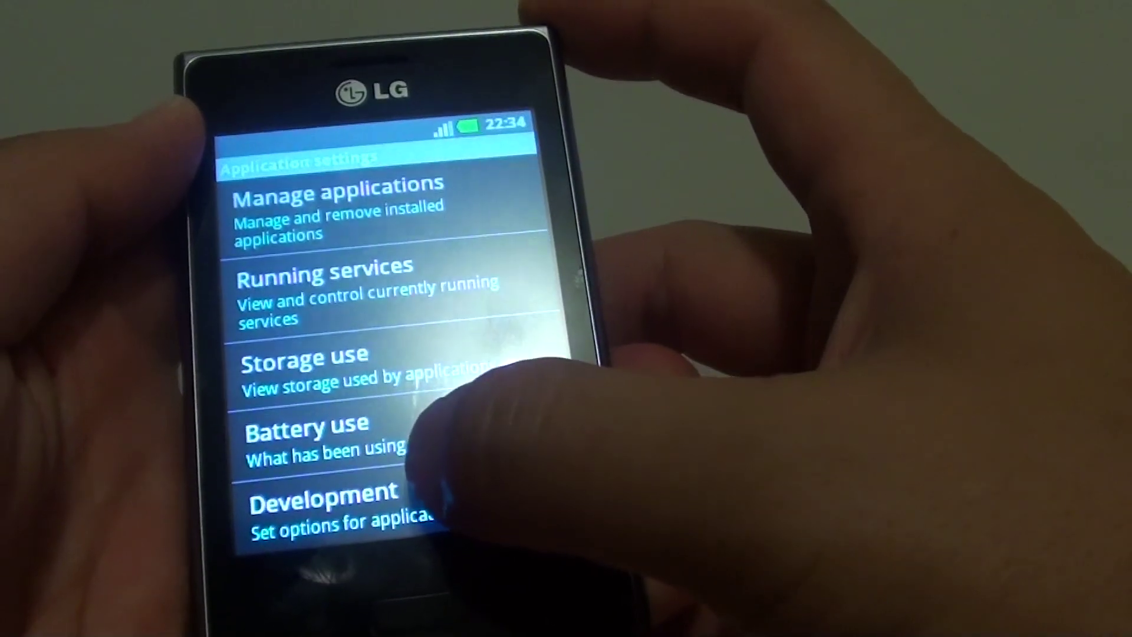
click(366, 504)
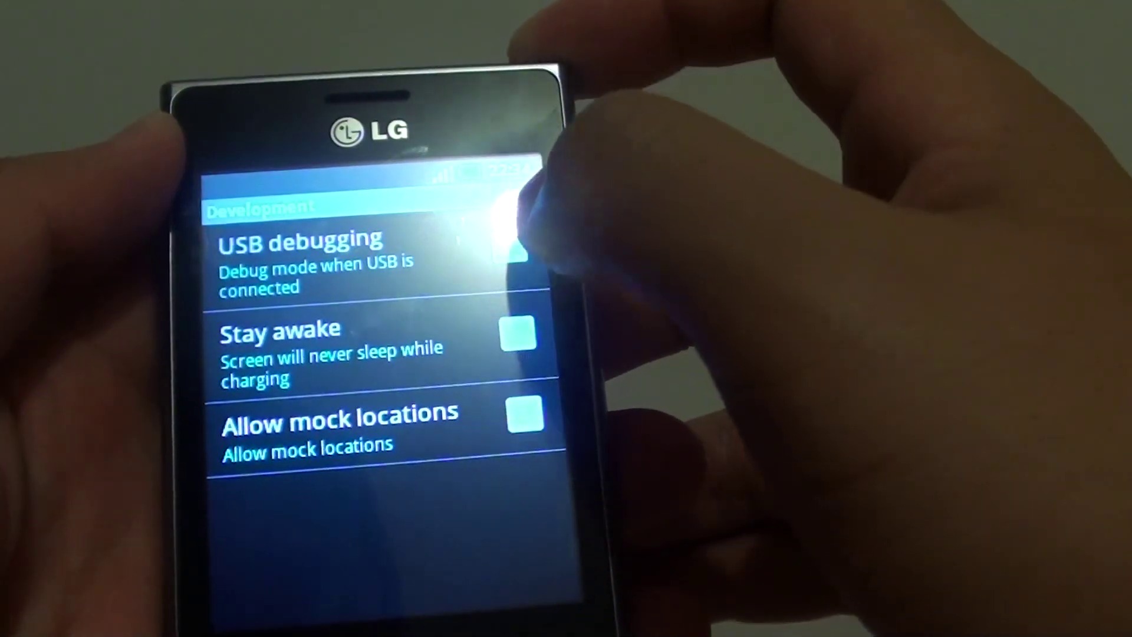
click(507, 254)
click(328, 524)
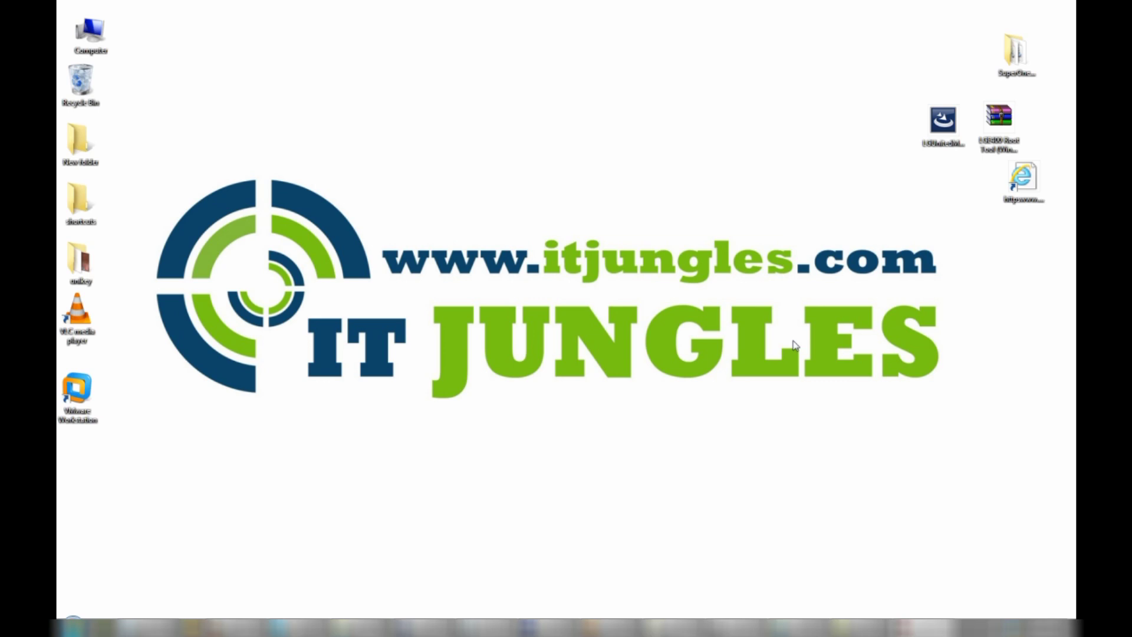
click(89, 32)
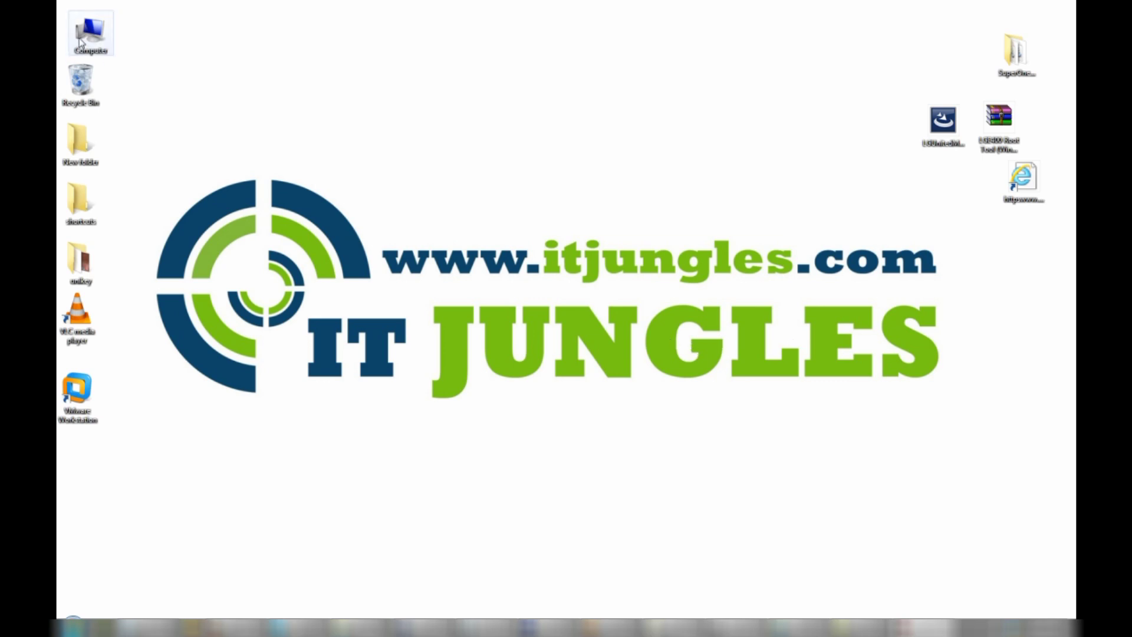
Step: Open Computer Management's Device Manager and select the LGE Android Phone under Other devices
right_click(82, 34)
click(128, 61)
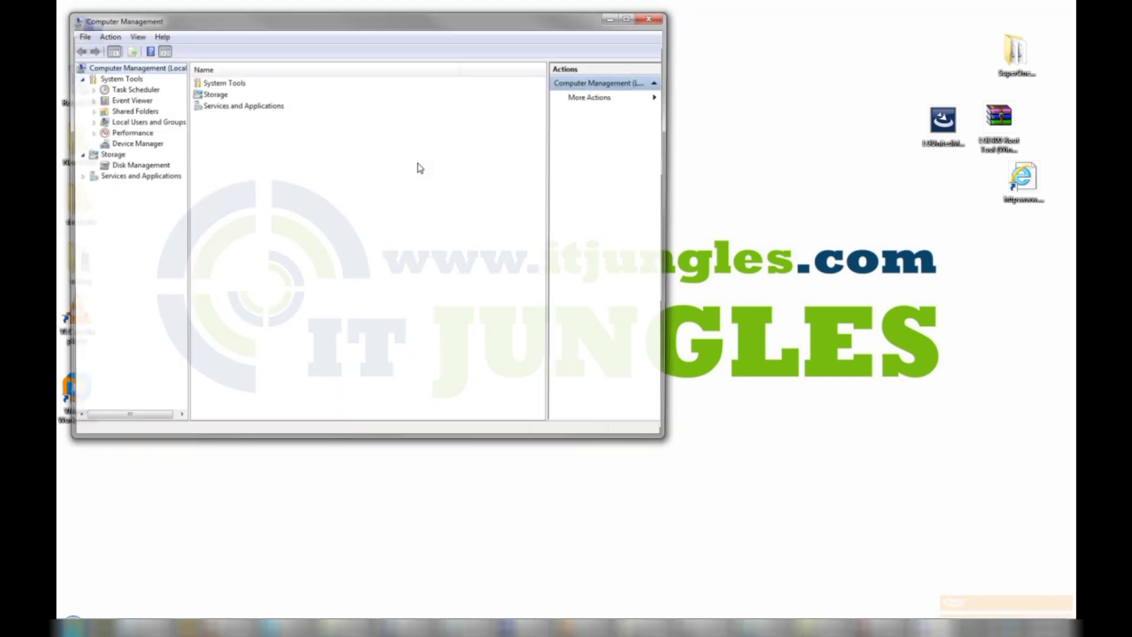
click(126, 145)
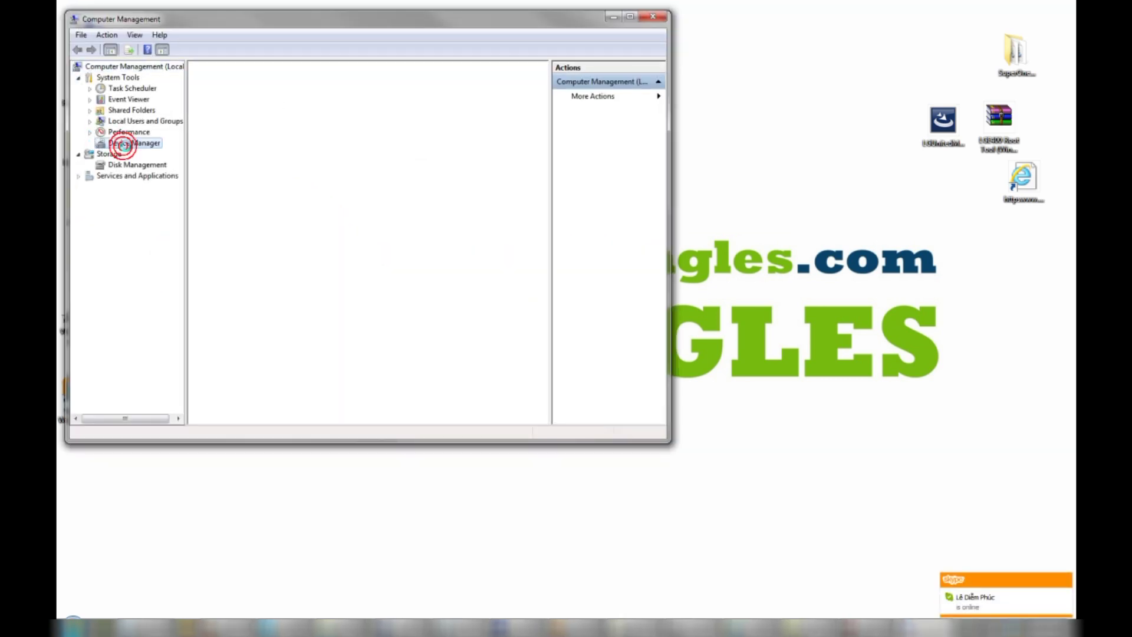
click(256, 231)
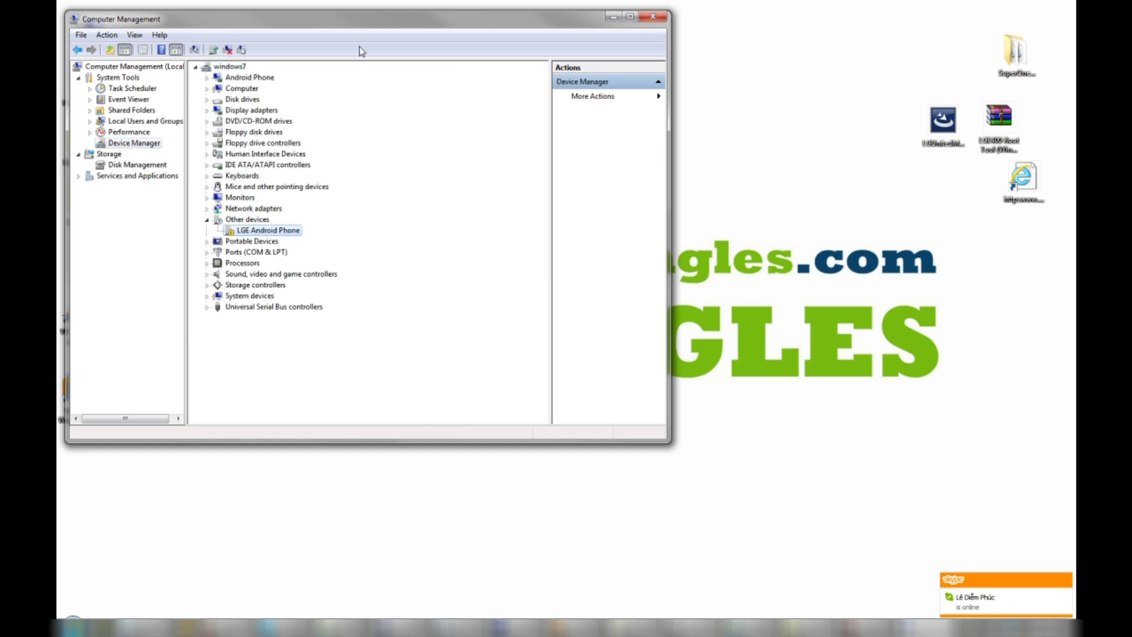
drag(365, 22, 482, 70)
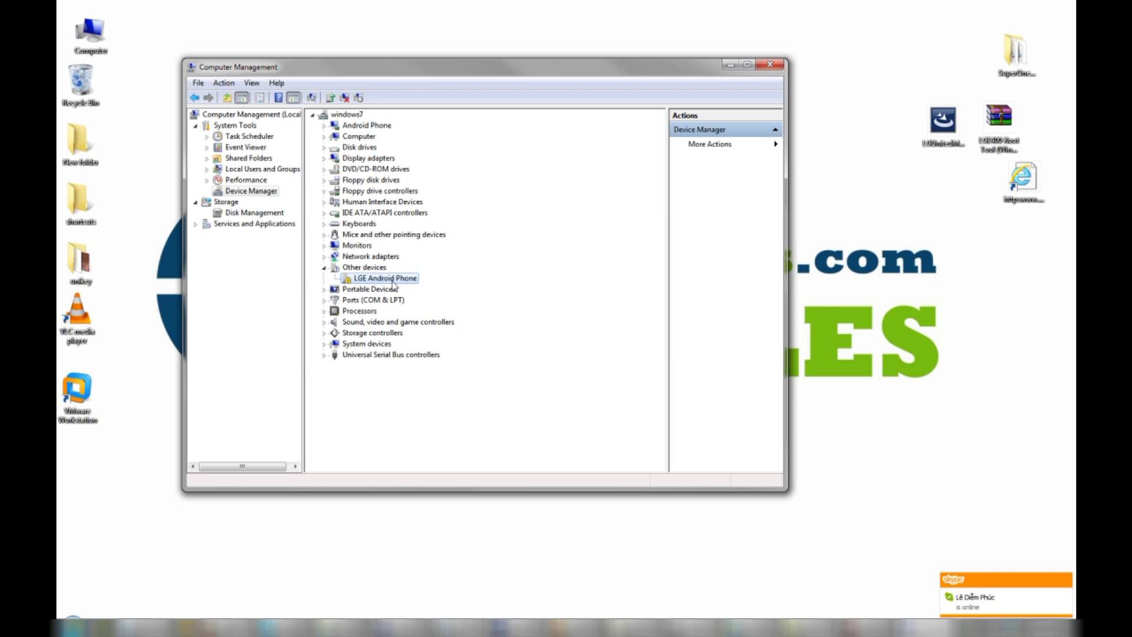
Step: Check the LGE Android Phone properties showing drivers not installed (Code 28), cancel, and minimize Computer Management
right_click(393, 284)
click(429, 349)
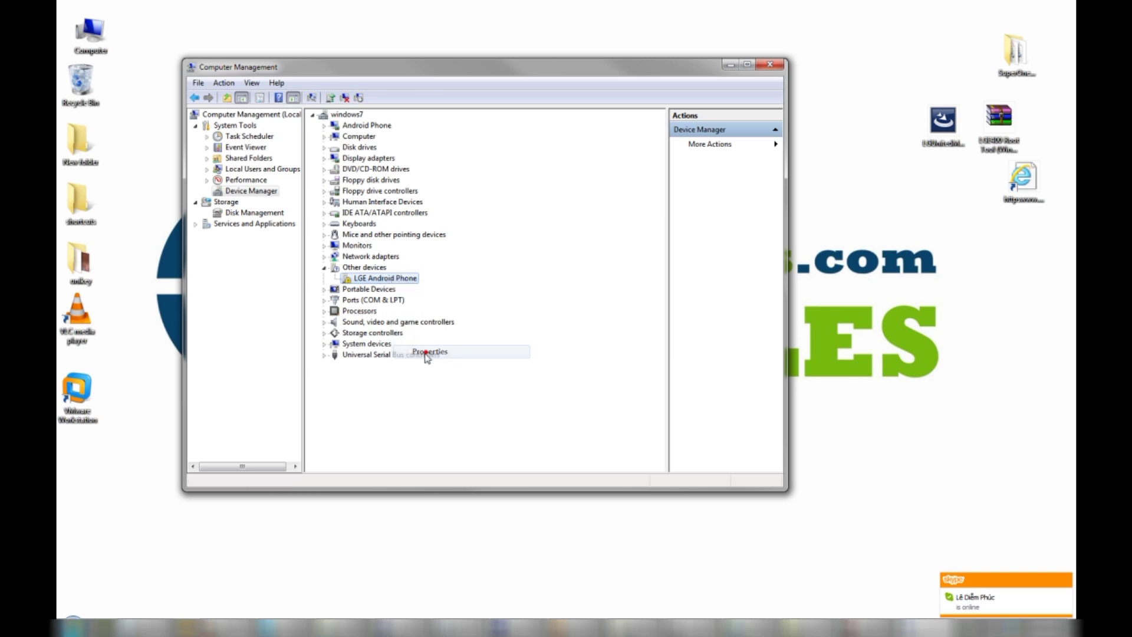
drag(418, 277, 485, 272)
click(408, 277)
drag(404, 273, 502, 272)
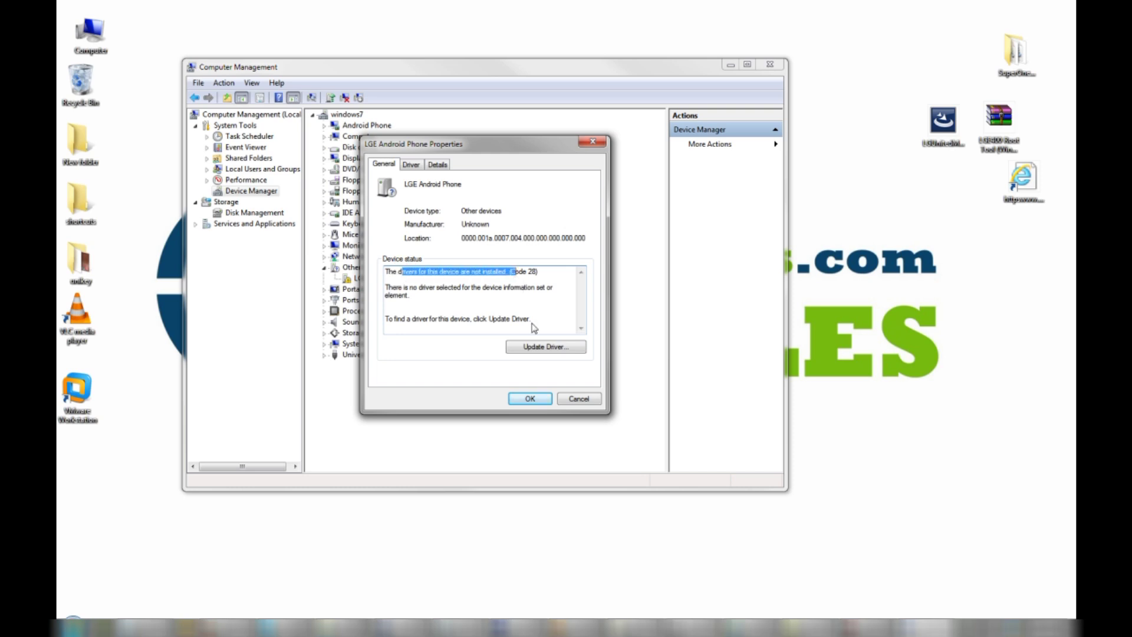
click(572, 399)
click(730, 65)
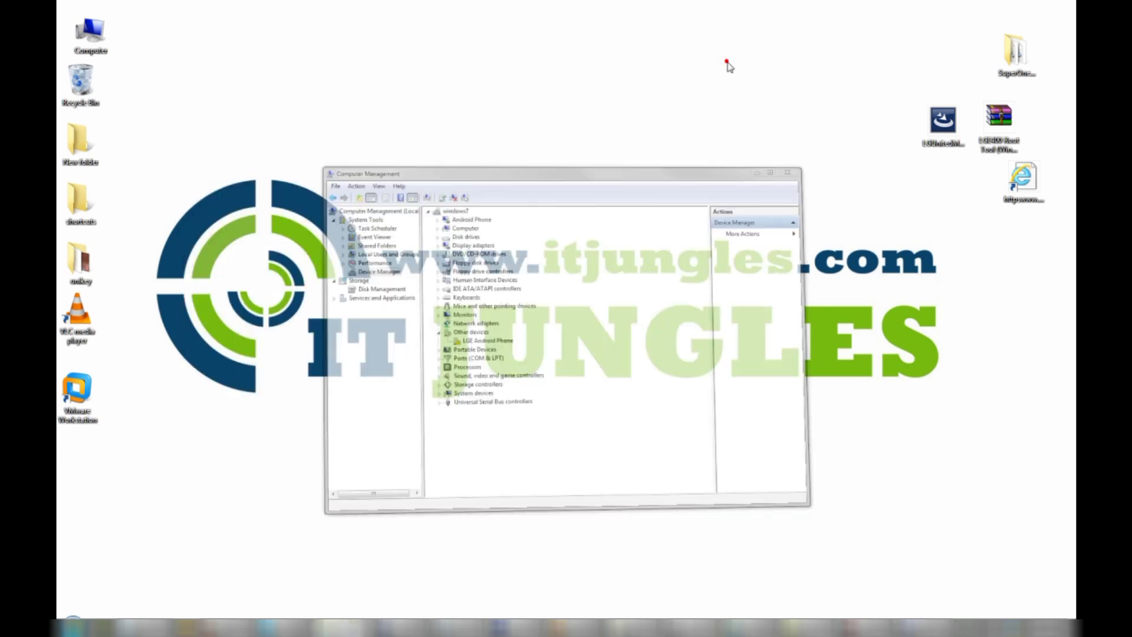
Step: Launch the LG United Mobile Driver installer from the desktop and allow it past the Security Warning
click(912, 199)
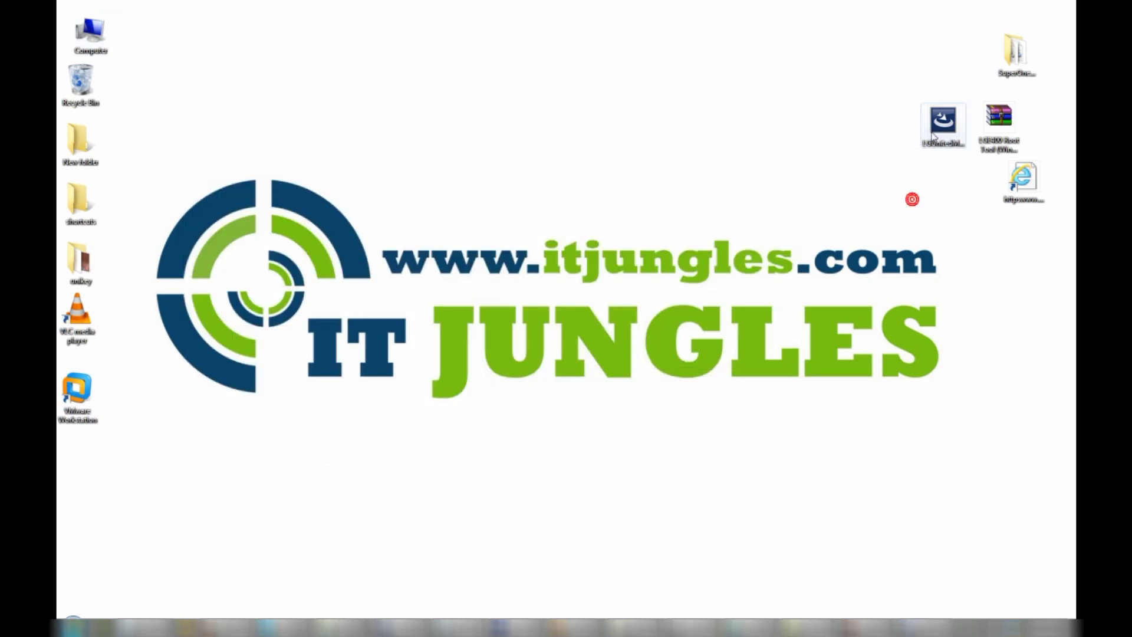
click(923, 145)
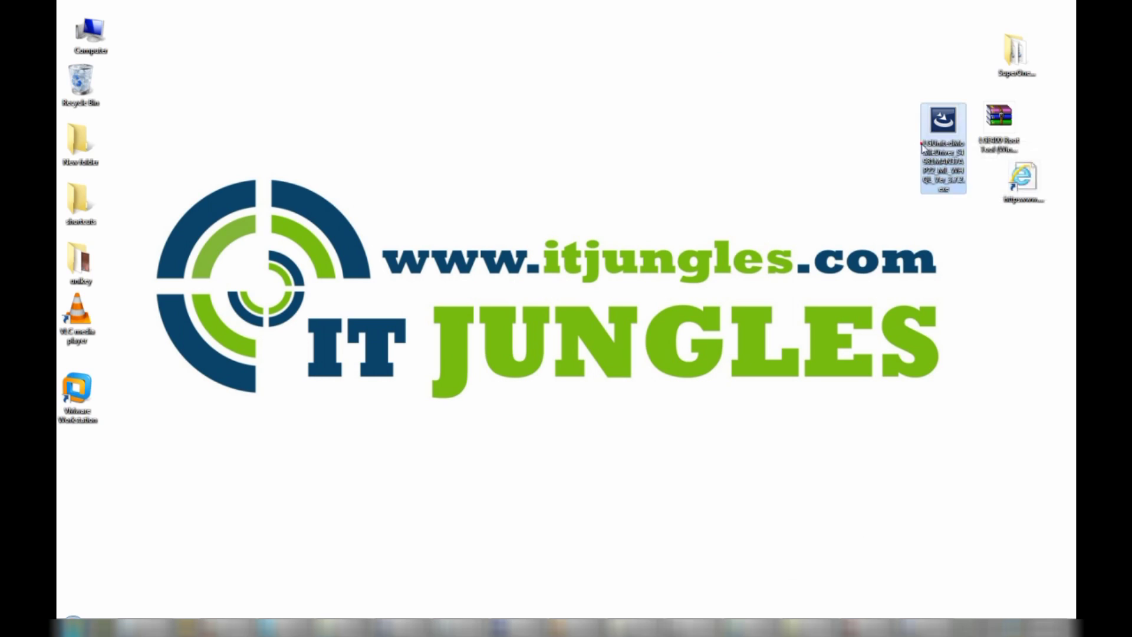
double_click(935, 135)
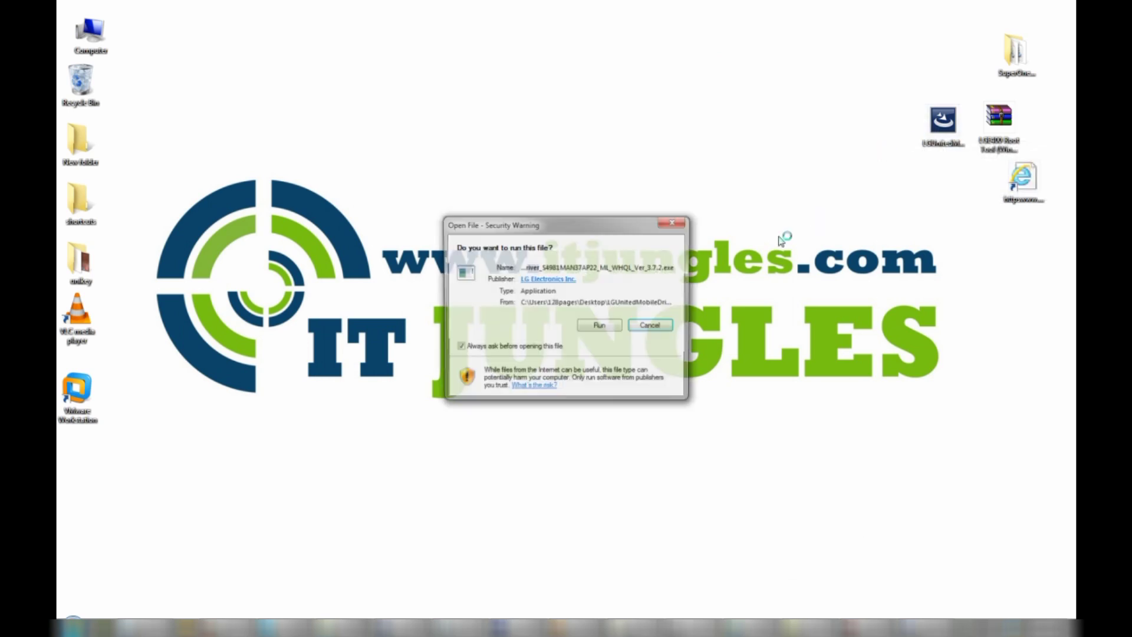
click(600, 326)
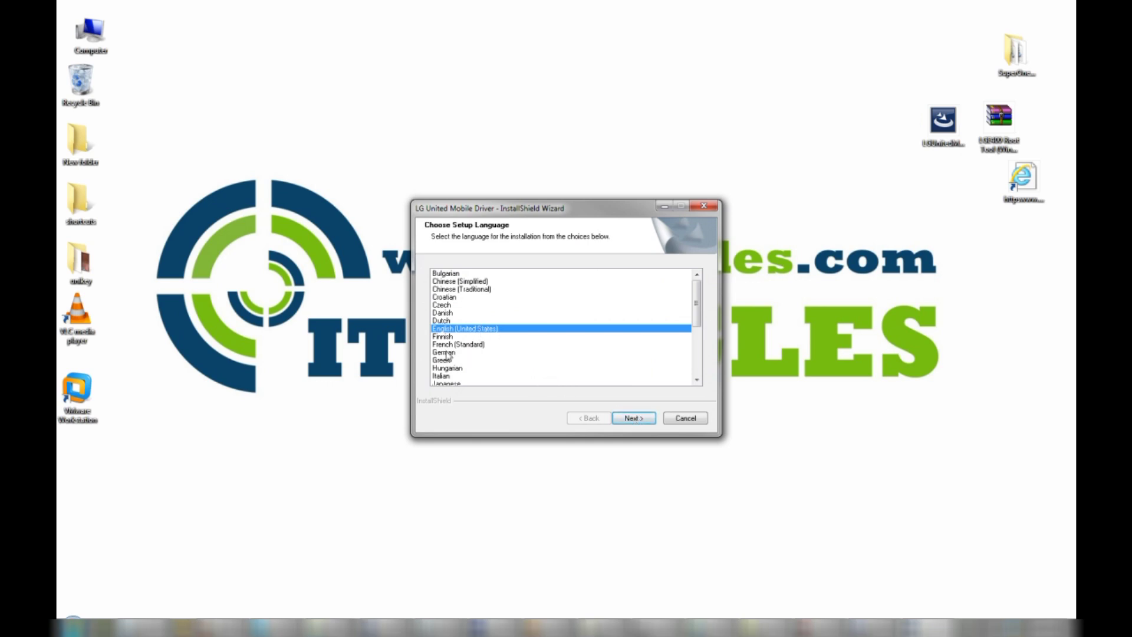
Step: Install the LG United Mobile Driver in English (United States), acknowledge success, and close the driver status report
click(647, 417)
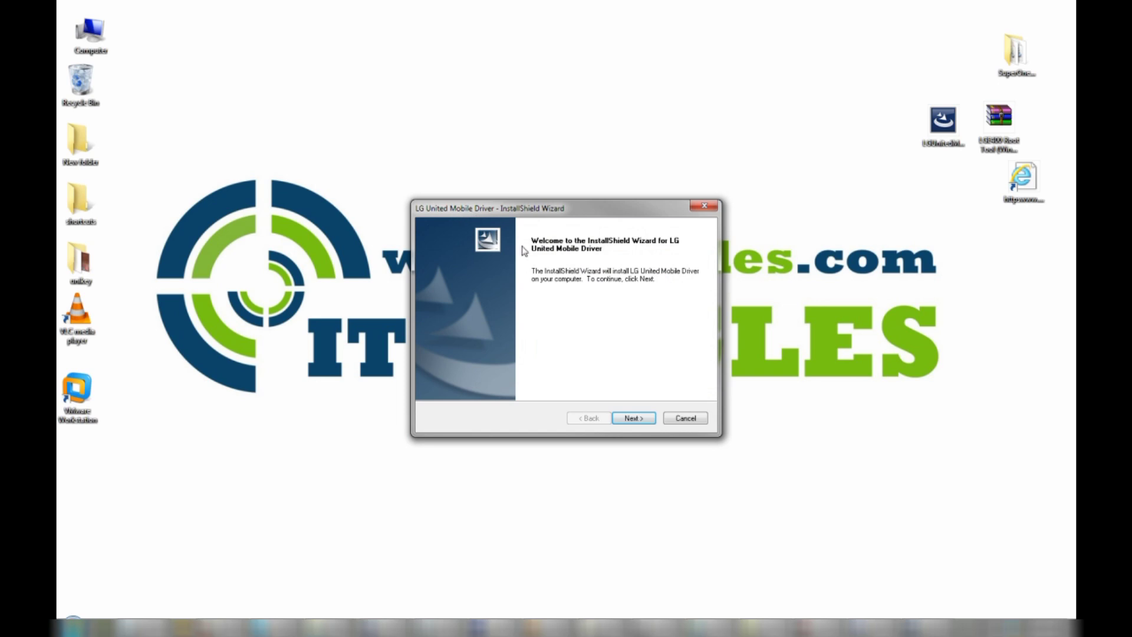
click(638, 420)
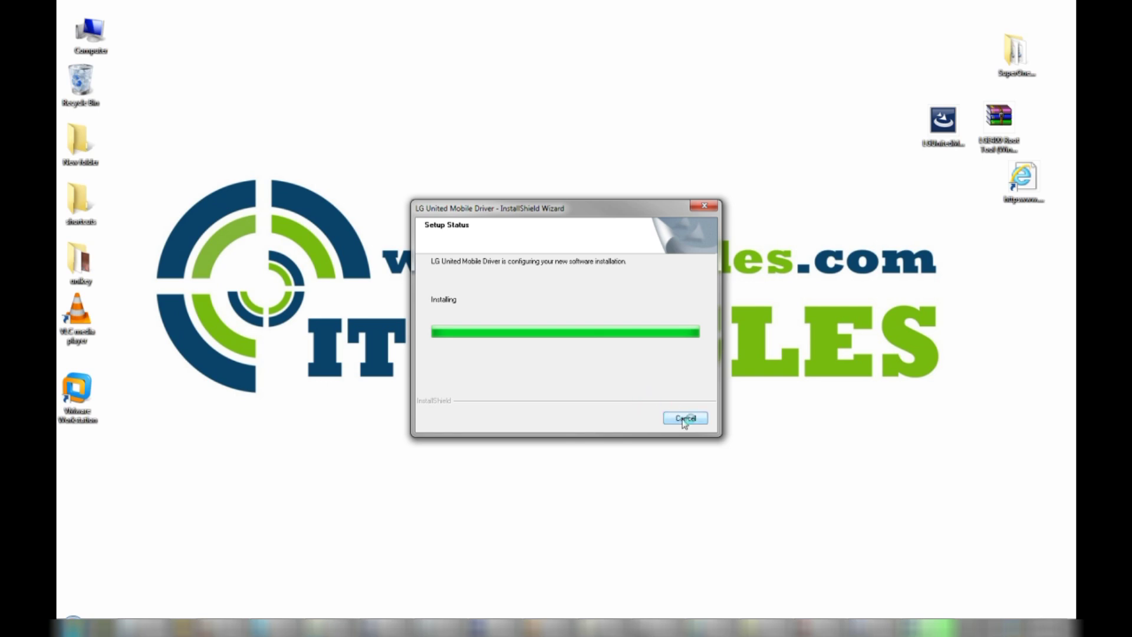
drag(570, 204, 521, 189)
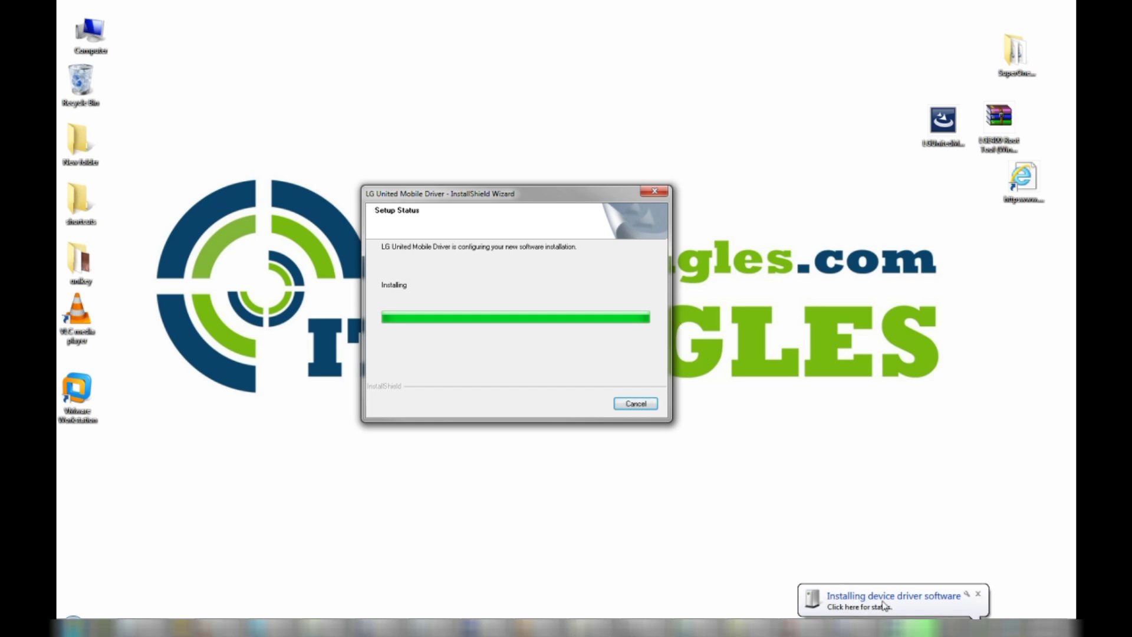
click(921, 596)
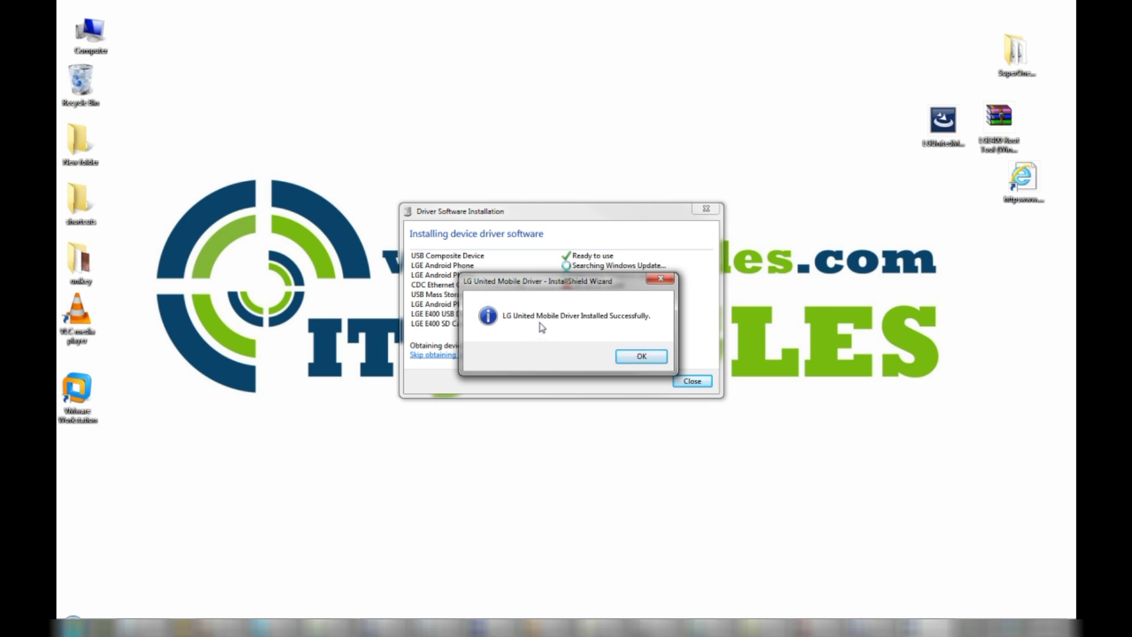
click(640, 357)
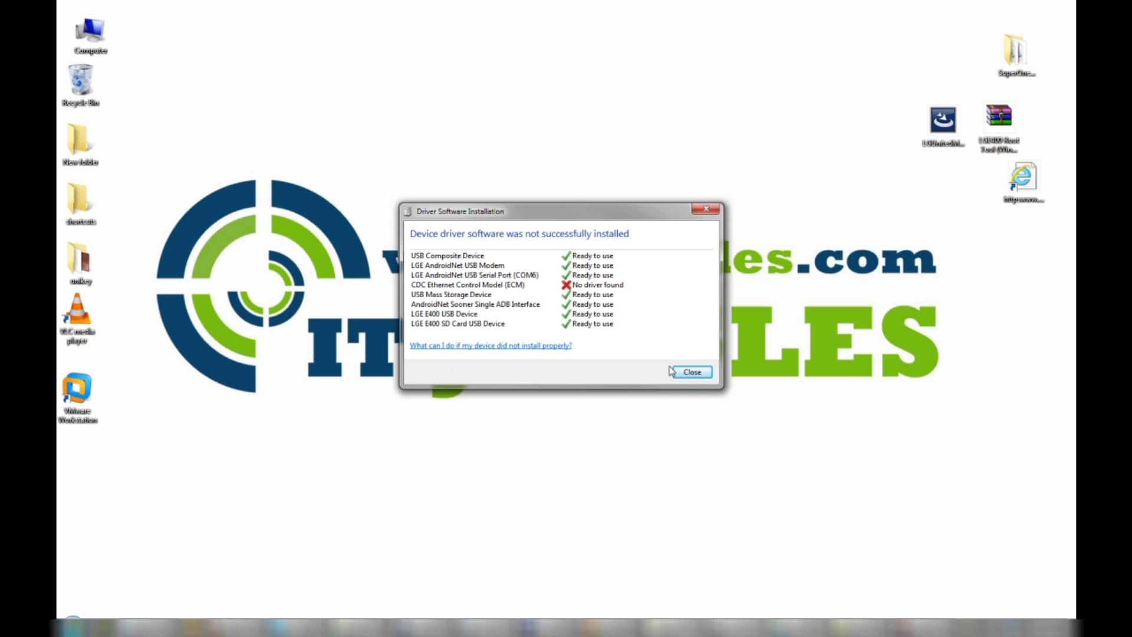
click(691, 373)
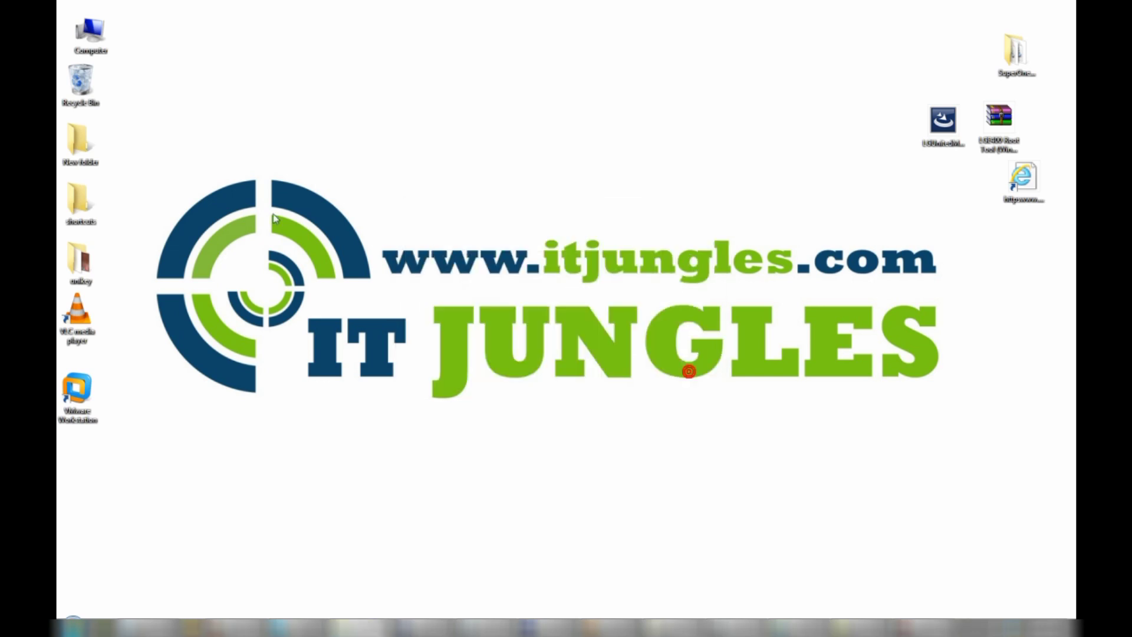
Step: Reopen Computer Management's Device Manager to review the phone's newly installed drivers, including ADB Interface
right_click(86, 41)
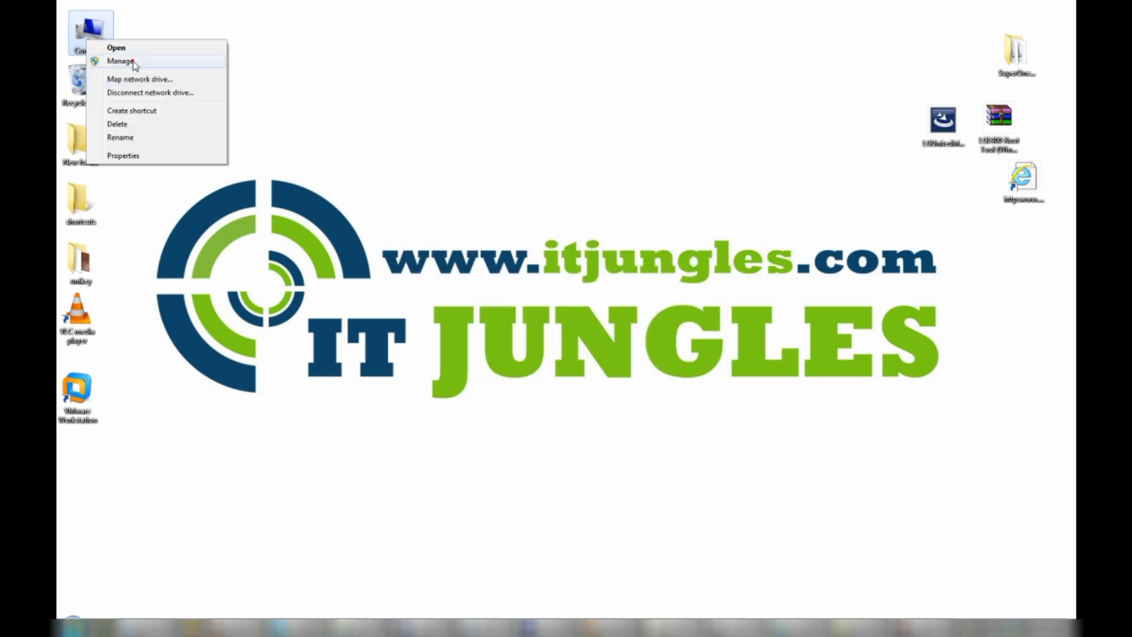
click(134, 63)
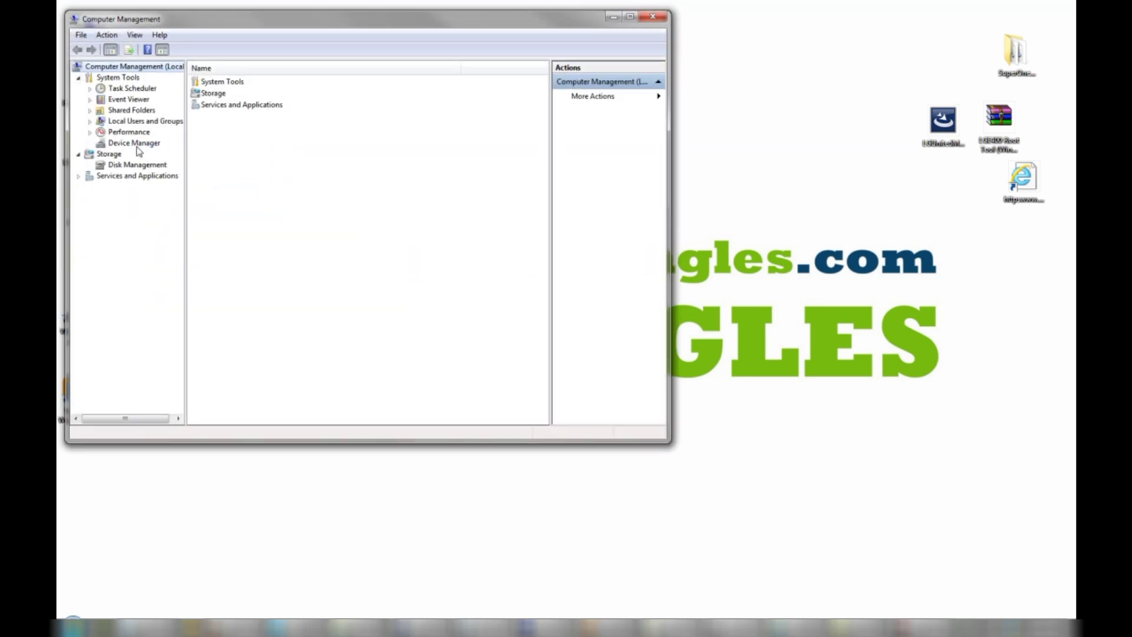
click(136, 144)
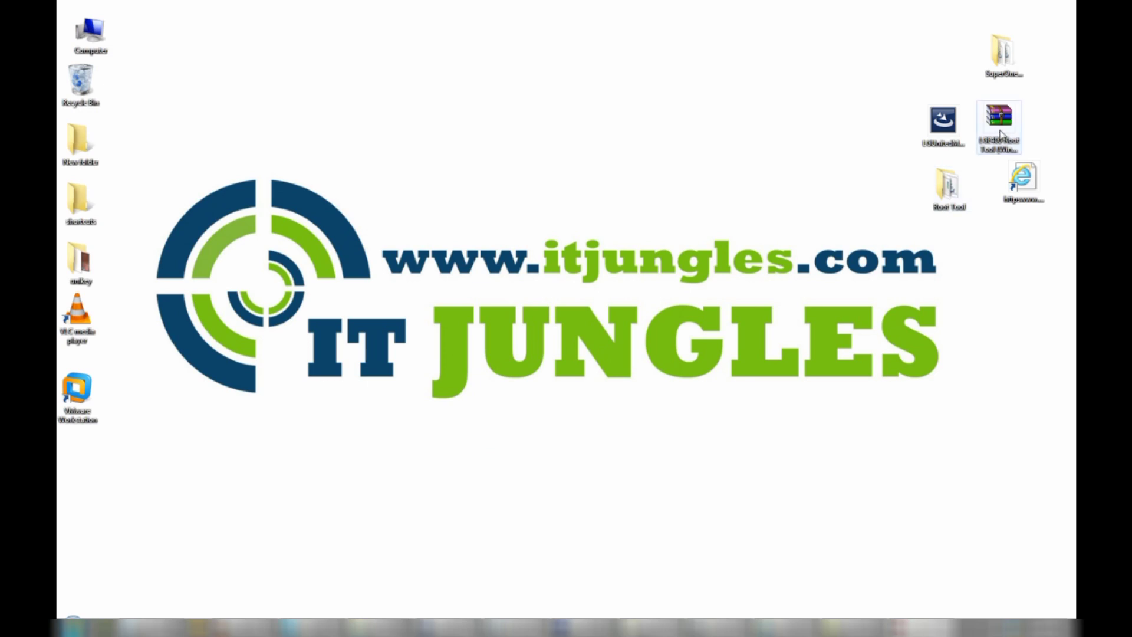
Step: Open the extracted Root Tool folder from the LG E400 Root Tool archive on the desktop
click(1003, 124)
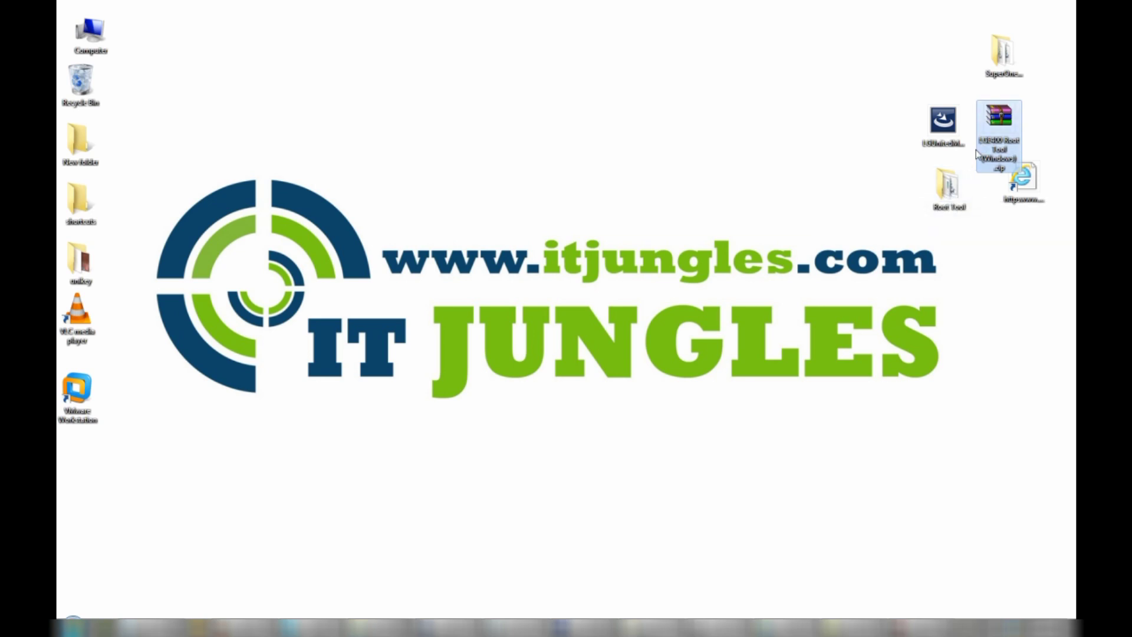
double_click(946, 186)
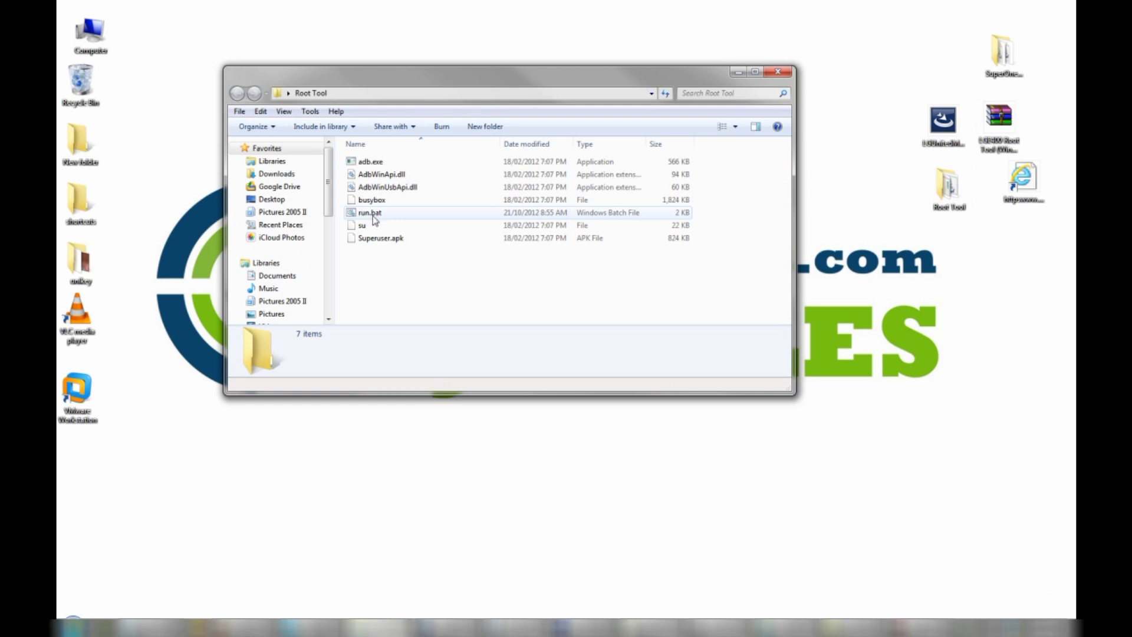
Step: Run the run.bat script from the Root Tool folder in a command prompt
double_click(372, 214)
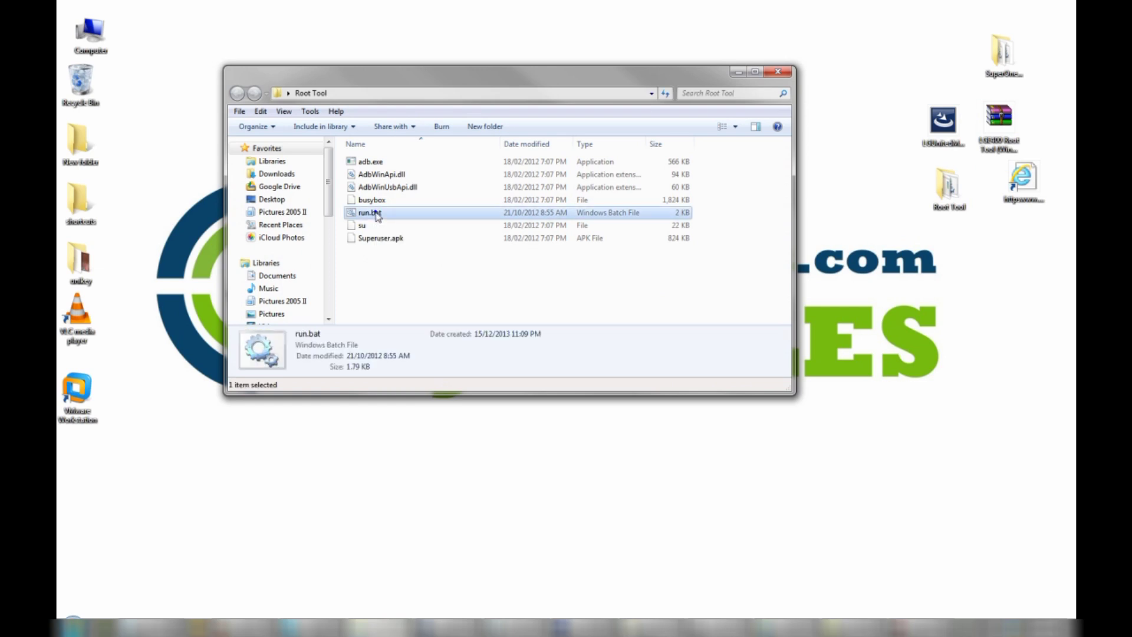
right_click(377, 211)
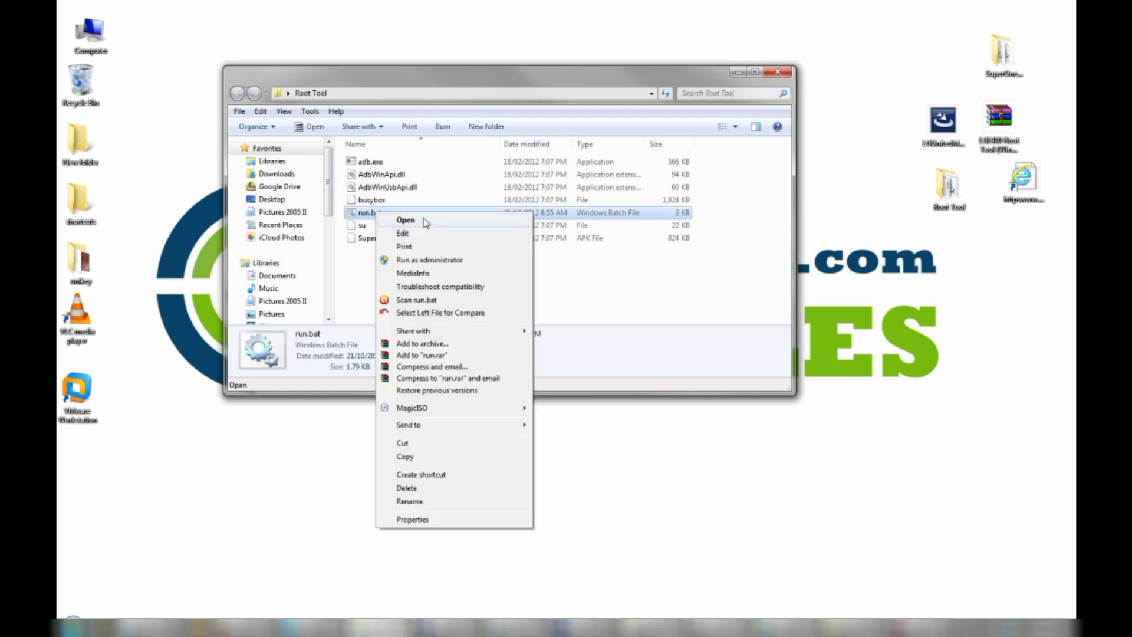
click(360, 232)
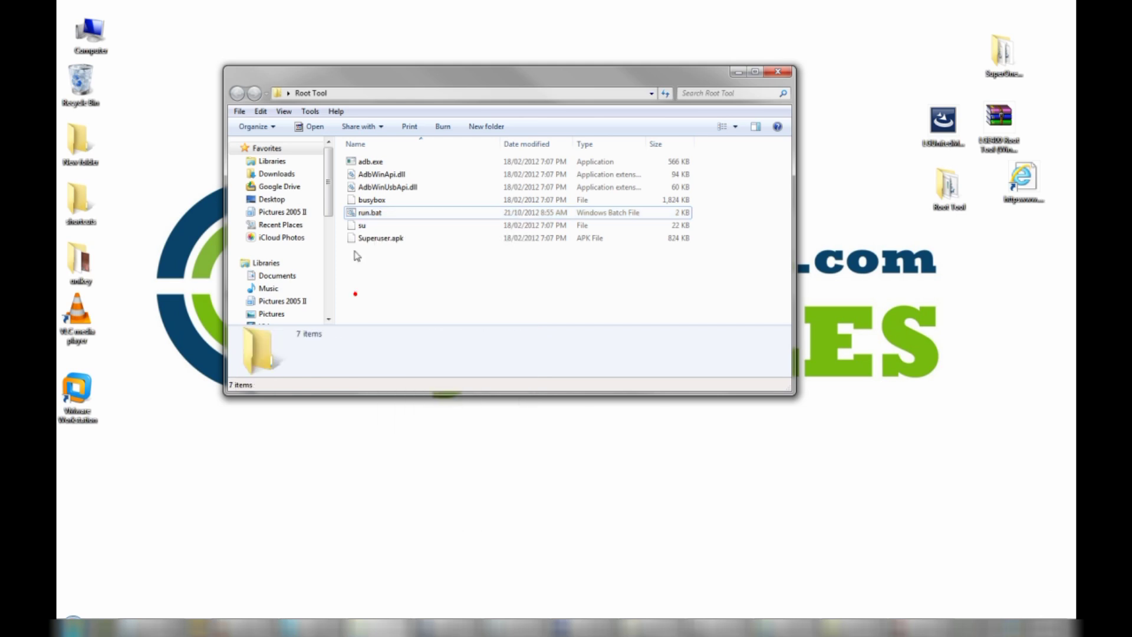
double_click(371, 213)
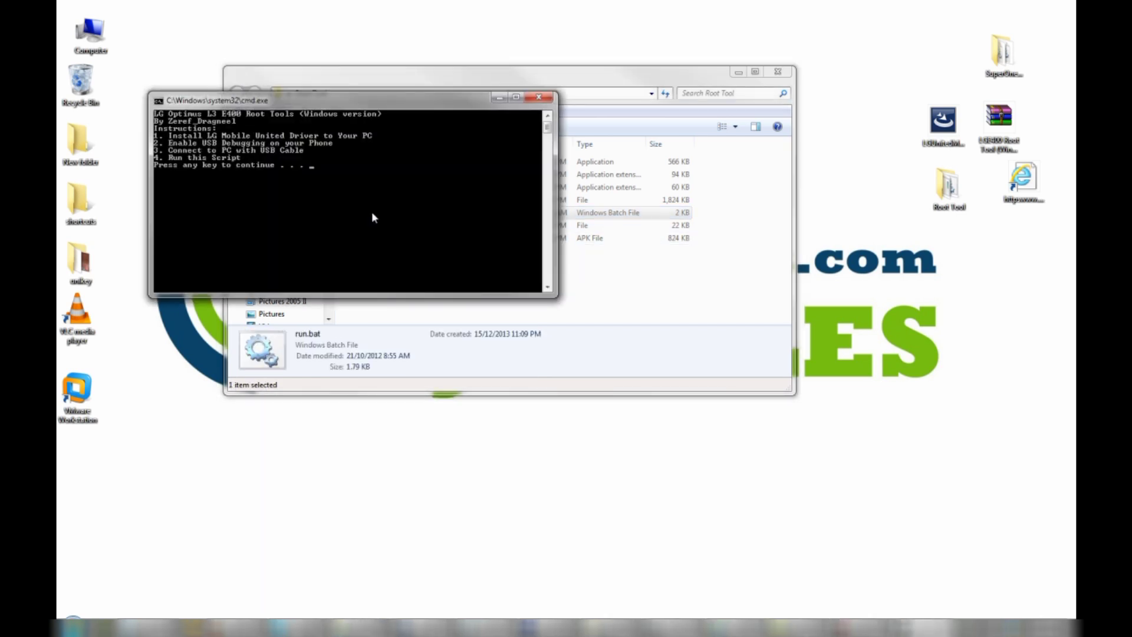